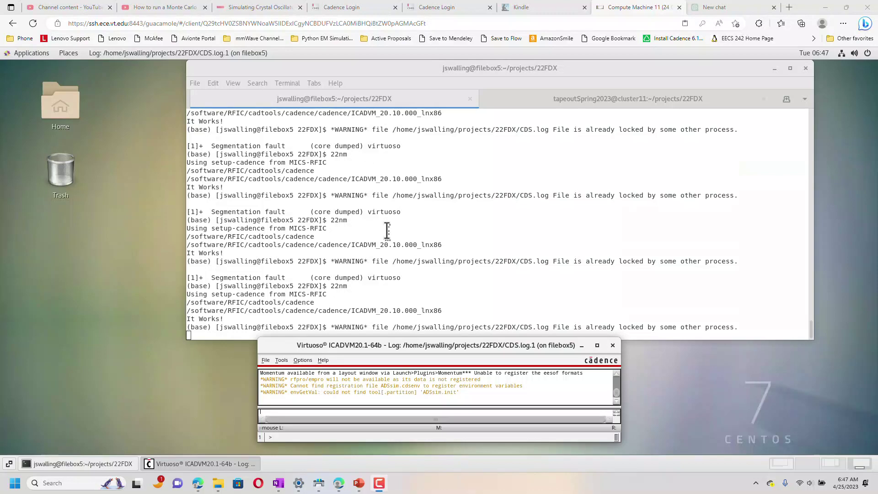
Open the XStream In form for importing a Stream (GDS) file
click(264, 360)
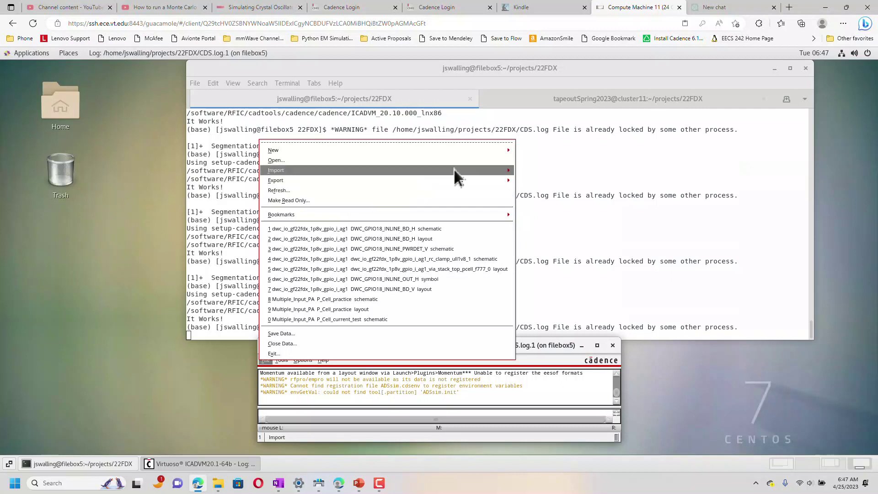
mouse_move(454, 170)
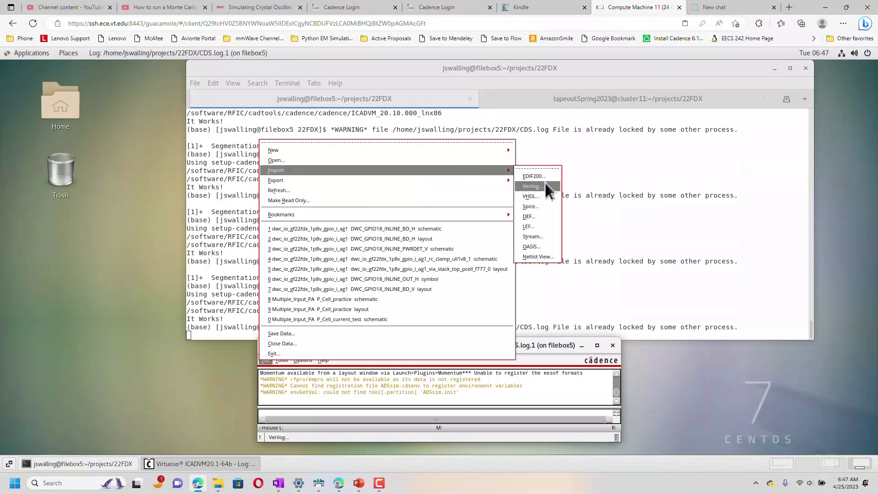
click(538, 235)
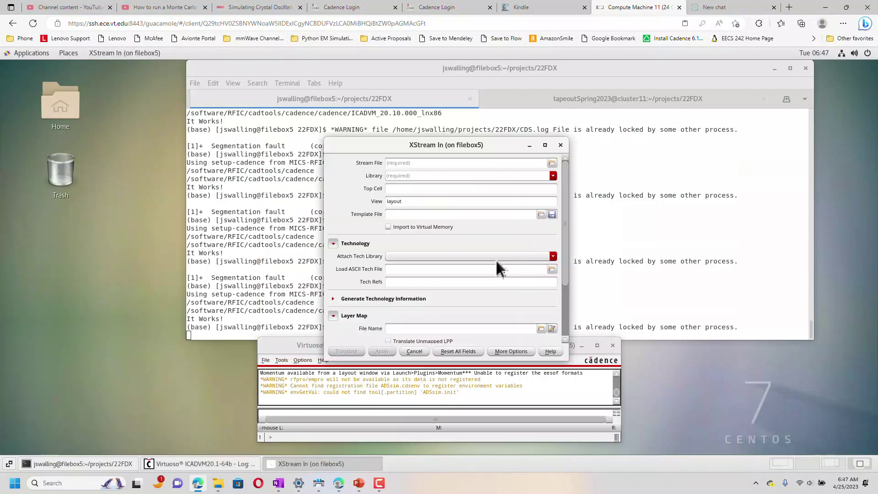
Start browsing for the layer map file and go up to the root directory, then into /software
click(541, 330)
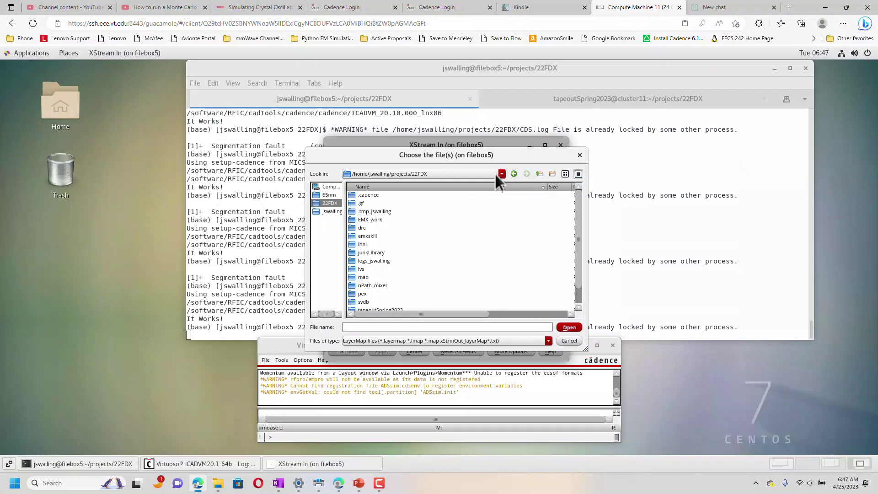
click(538, 173)
click(539, 173)
click(539, 174)
click(538, 173)
click(538, 173)
click(407, 195)
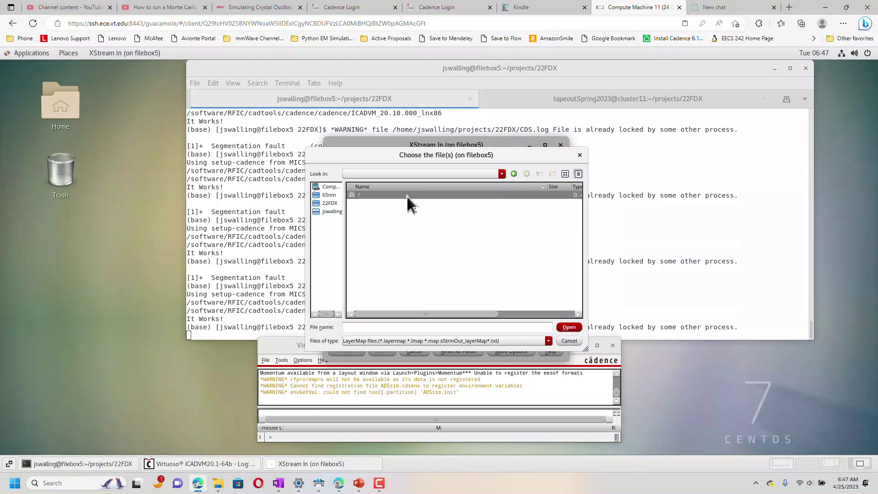
double_click(406, 195)
scroll(395, 264, down, 3)
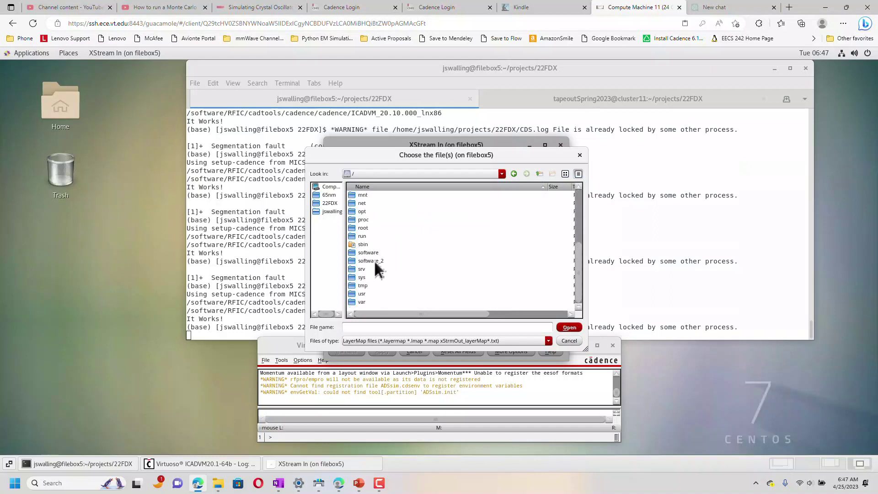
double_click(370, 252)
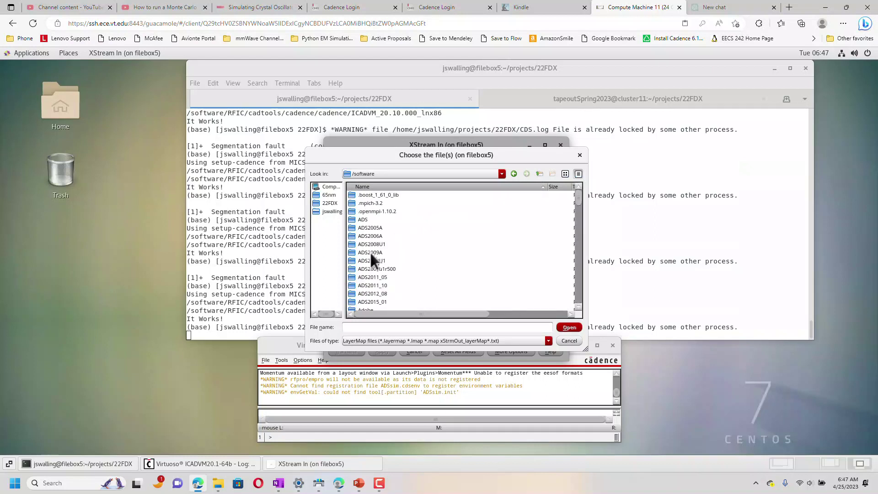
Navigate from /software to the RFIC/PDK/globalFoundries/22FDX-EXT folder for the layer map file
scroll(371, 256, down, 10)
scroll(371, 256, down, 3)
scroll(390, 228, up, 1)
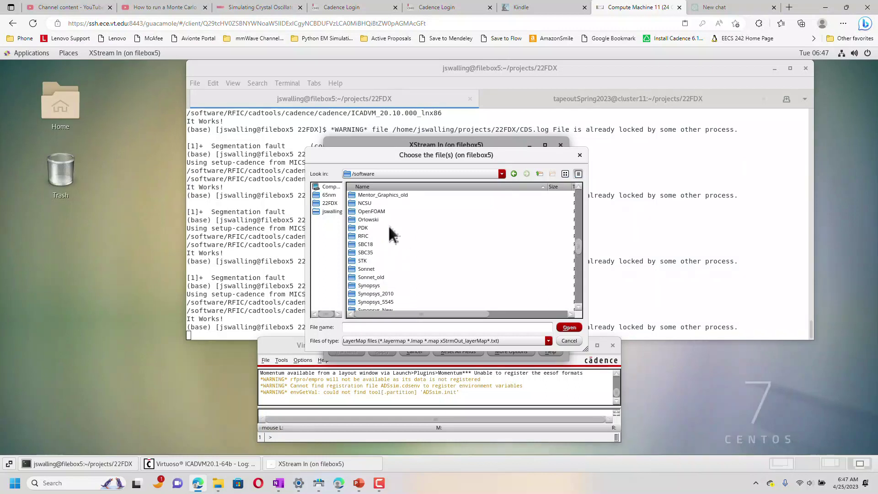
double_click(367, 237)
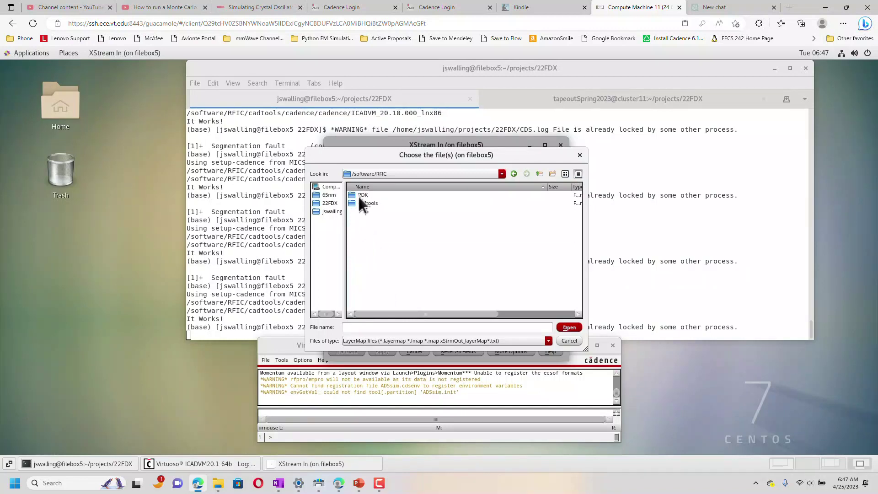
double_click(358, 195)
double_click(364, 194)
double_click(376, 228)
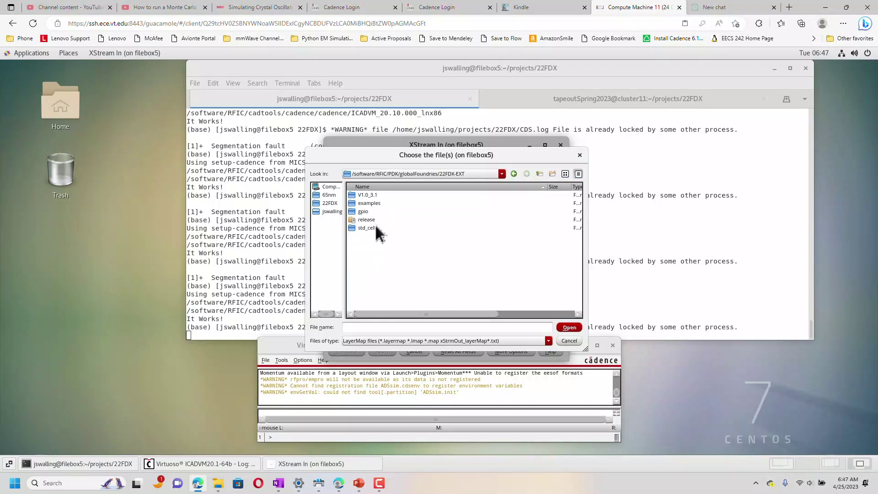
Open the layer map's folder std_cells/dwc_io_gf22fdx_3p3v_gpio_i/9M_2Mx_5Cx_1Jx_1Ox_LB/gds
double_click(363, 227)
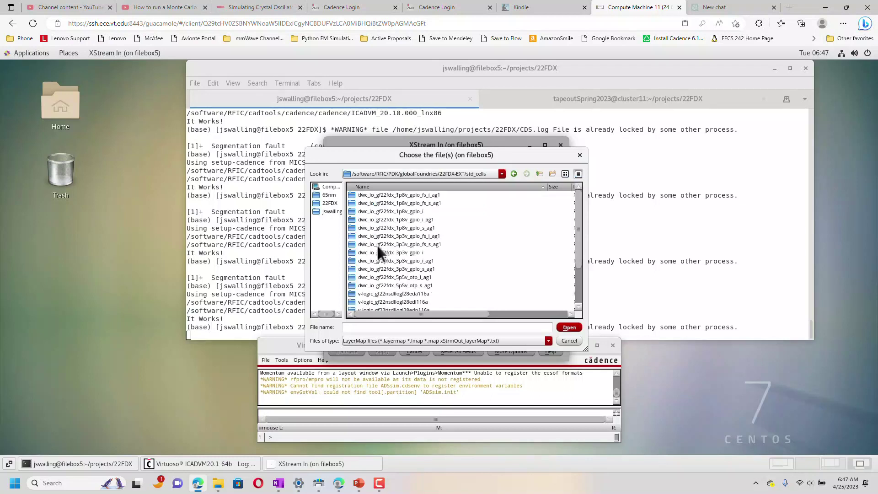
double_click(387, 253)
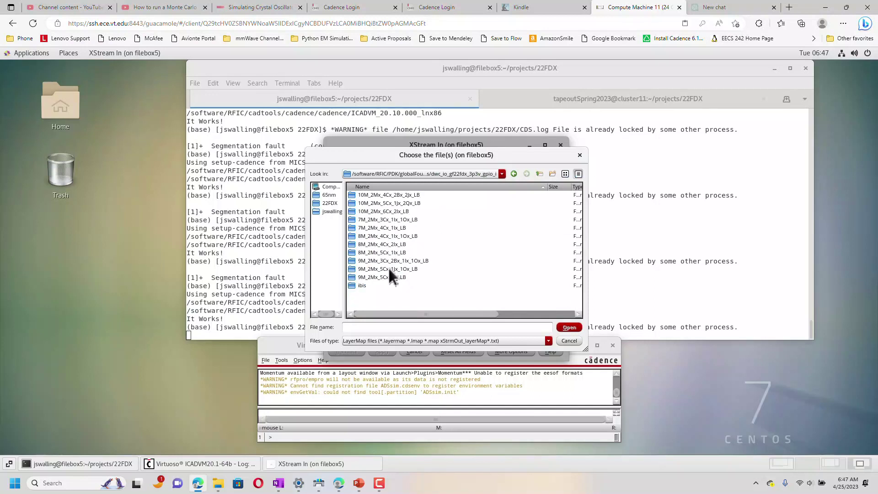
double_click(389, 269)
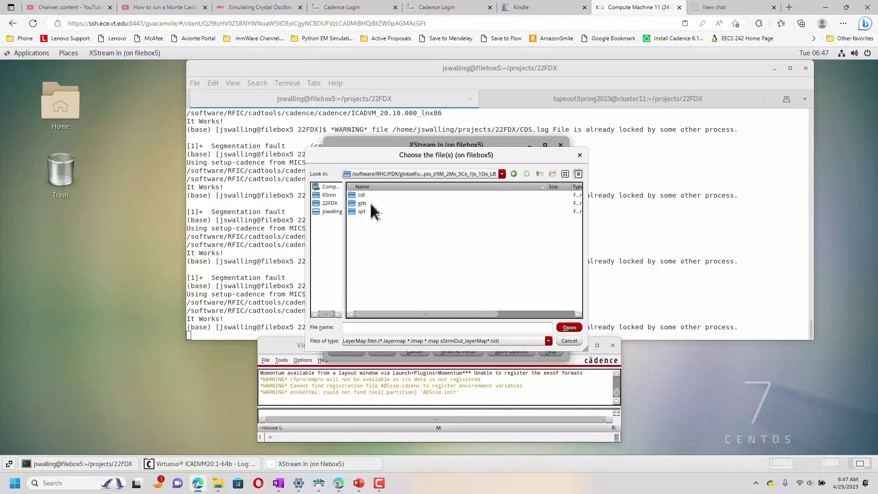
double_click(369, 203)
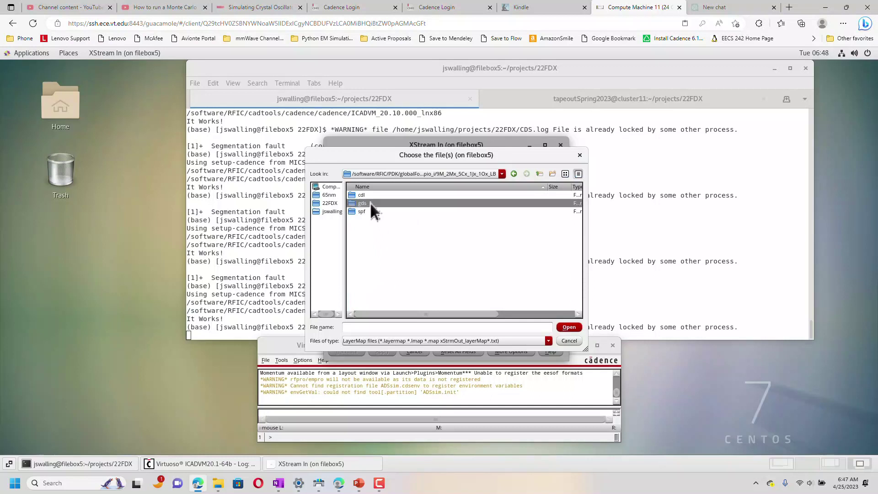
Show all file types and load layermap_dwc_io_gf22fdx_3p3v_gpio_i_ag1.txt as the layer map file
click(504, 339)
click(399, 357)
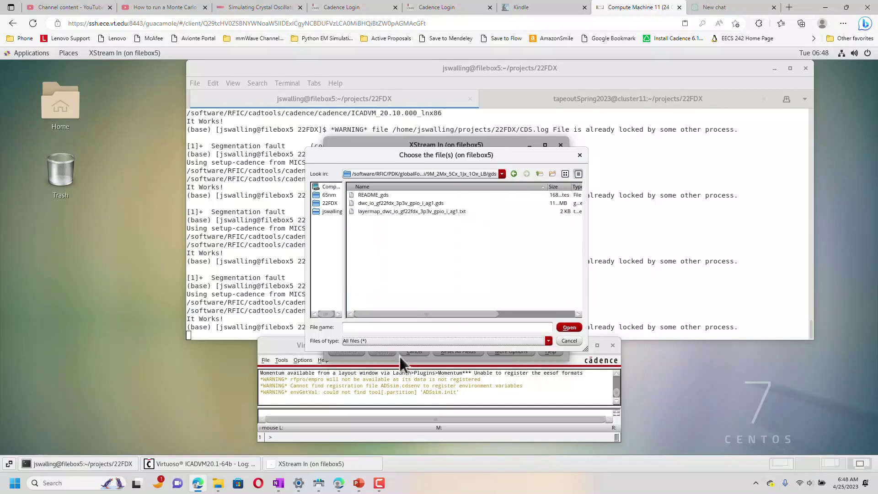
click(455, 211)
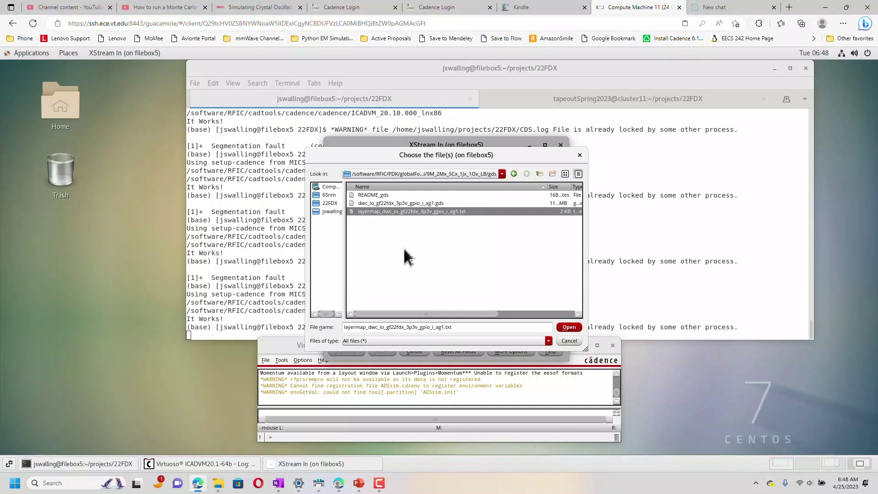
click(565, 325)
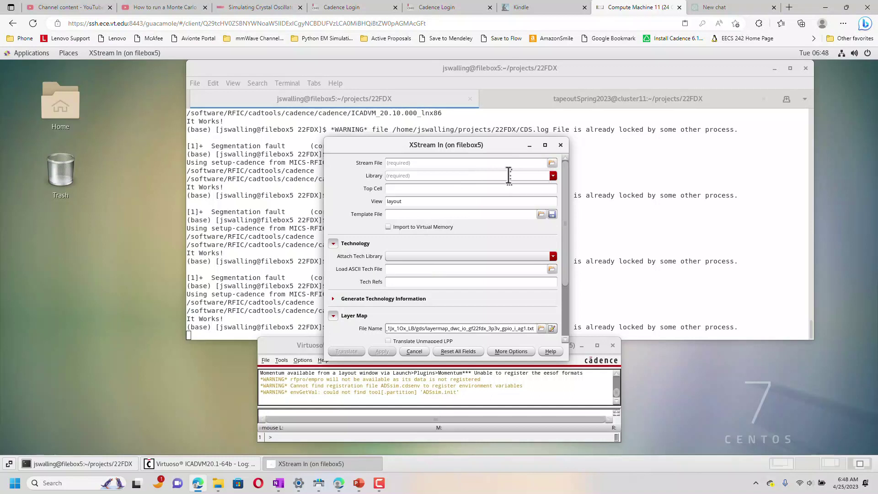
Start browsing for the stream file and go up to the root directory, then into /software
click(552, 162)
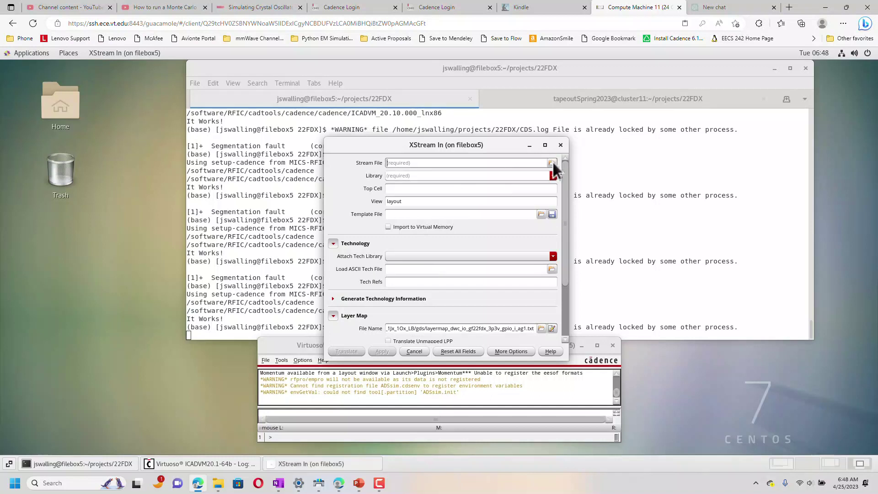
click(538, 173)
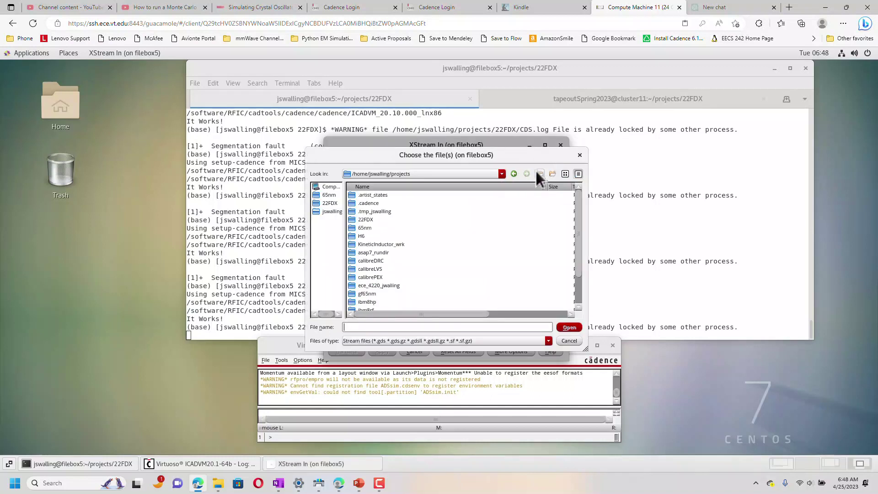
click(537, 173)
click(538, 173)
click(537, 173)
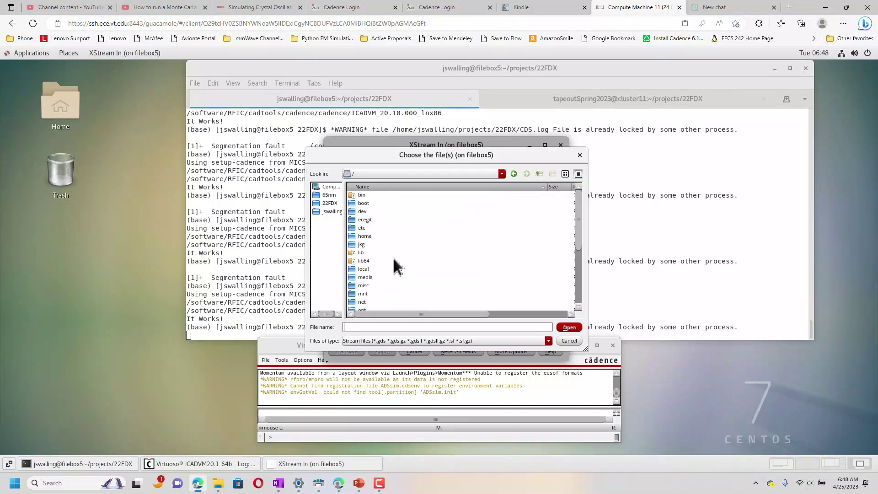
scroll(394, 260, down, 4)
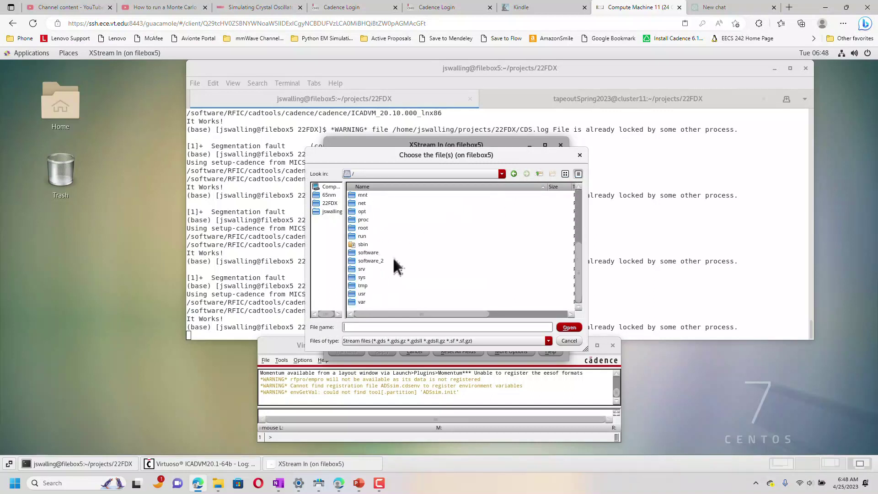
double_click(366, 251)
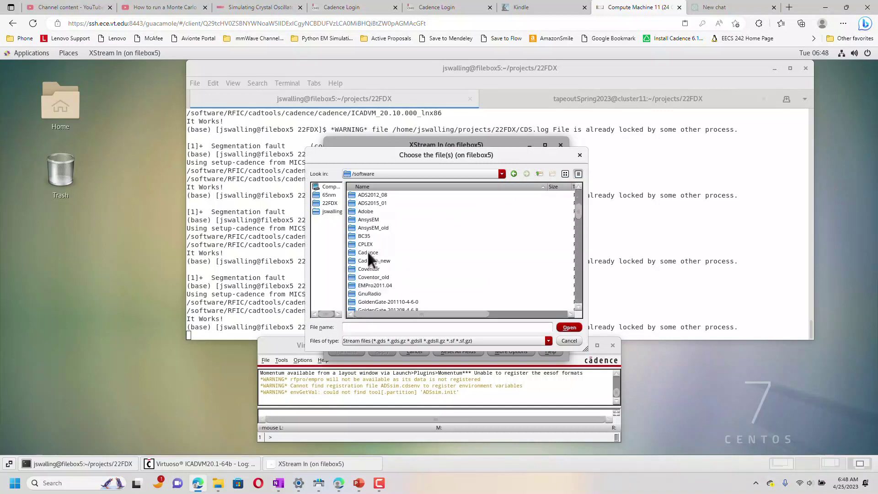
Navigate from /software to the RFIC/PDK/globalFoundries/22FDX-EXT folder for the stream file
scroll(366, 250, down, 8)
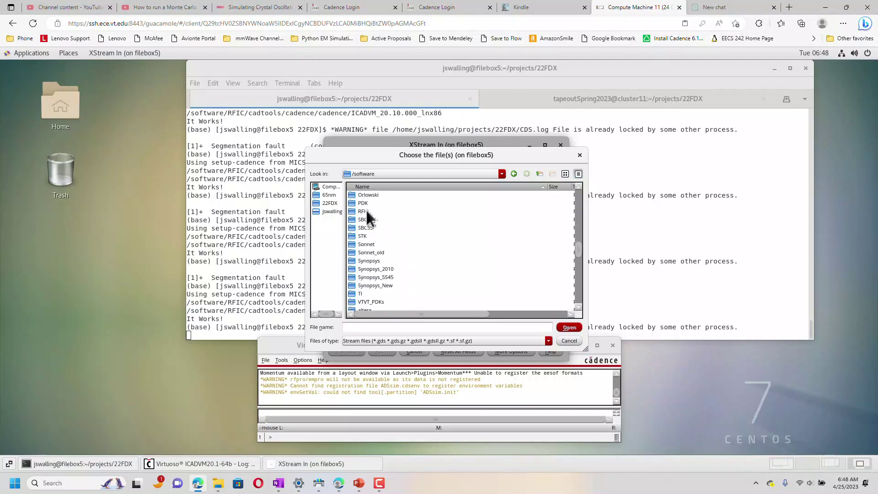
double_click(367, 210)
double_click(363, 195)
double_click(371, 195)
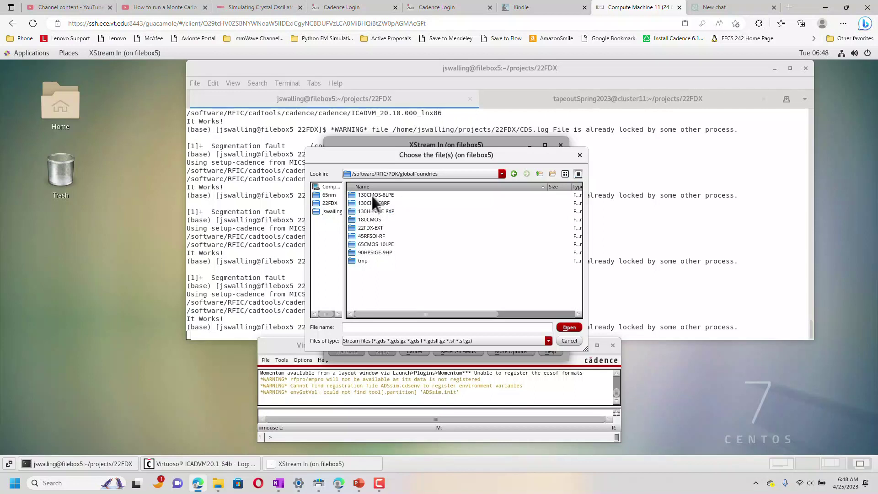
double_click(369, 229)
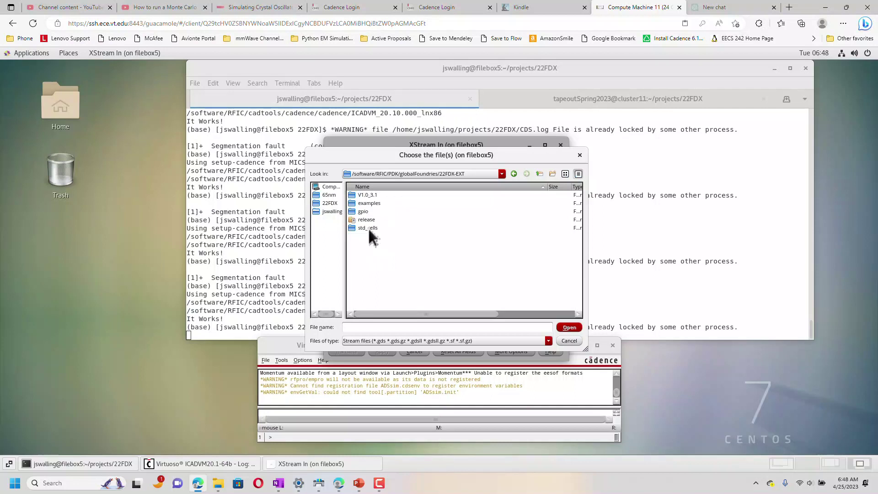
Load dwc_io_gf22fdx_3p3v_gpio_i_ag1.gds as the stream file from std_cells/dwc_io_gf22fdx_3p3v_gpio_i/9M_2Mx_5Cx_1Jx_1Ox_LB/gds
double_click(358, 227)
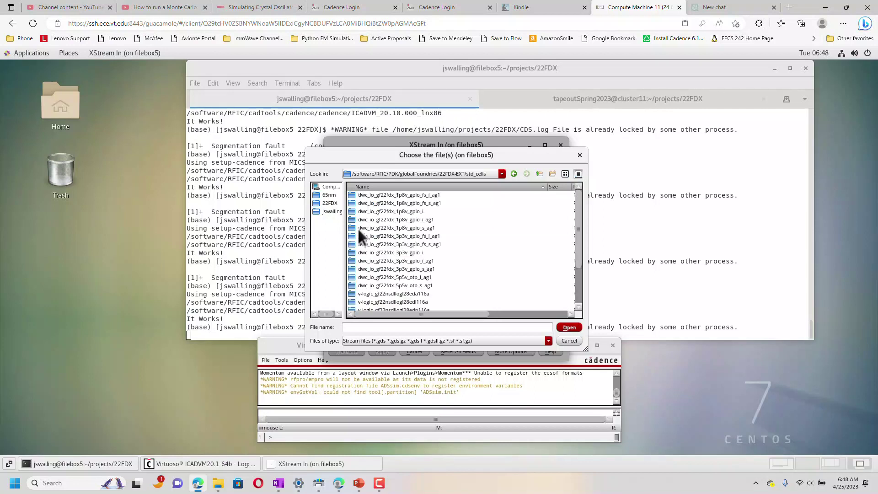
click(392, 253)
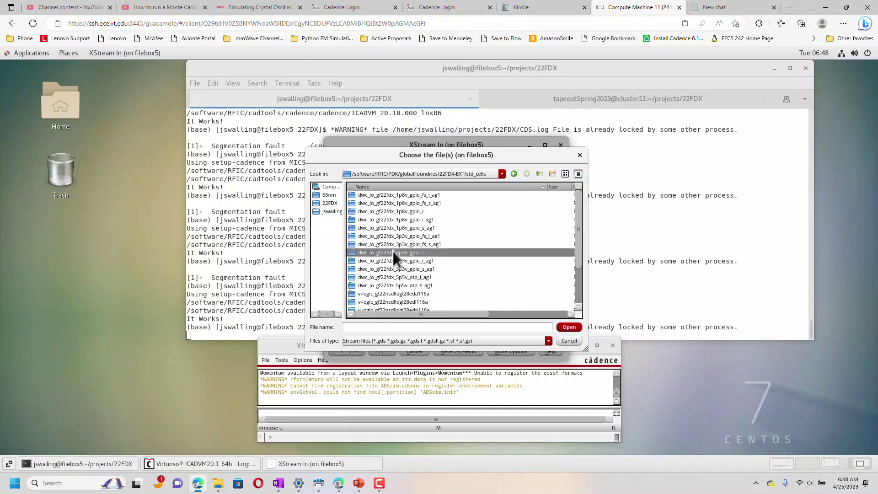
double_click(392, 253)
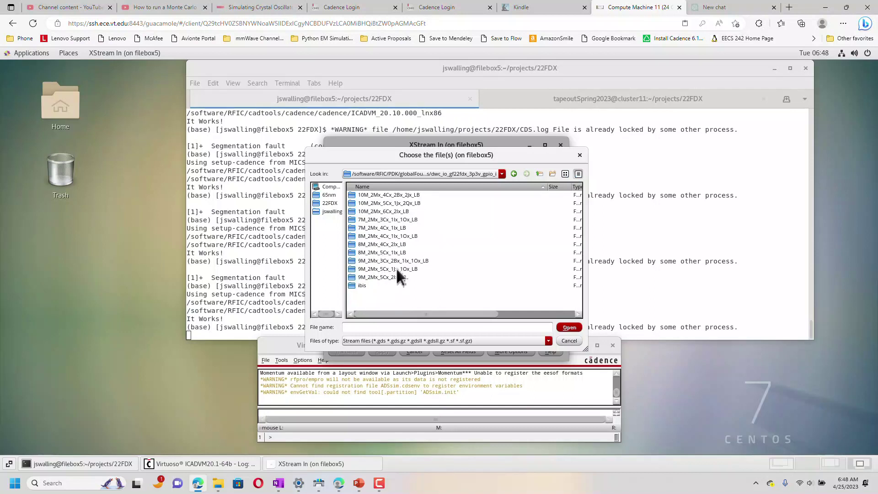
click(396, 269)
double_click(397, 269)
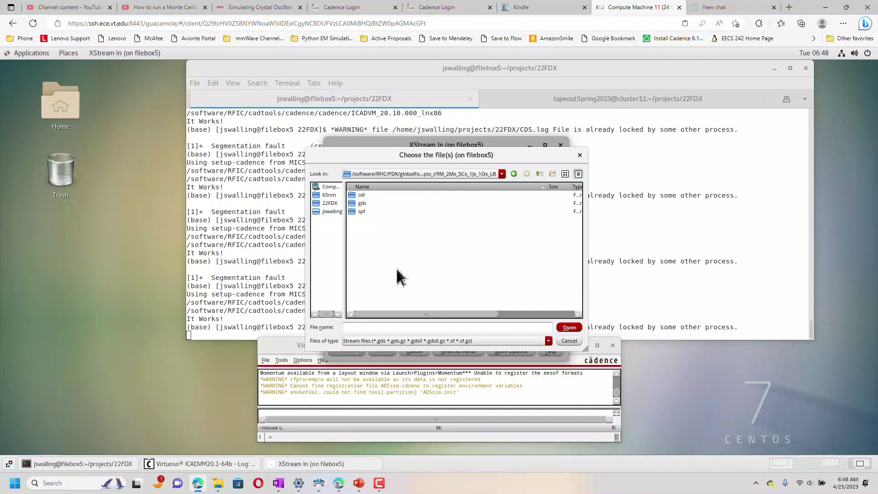
double_click(362, 202)
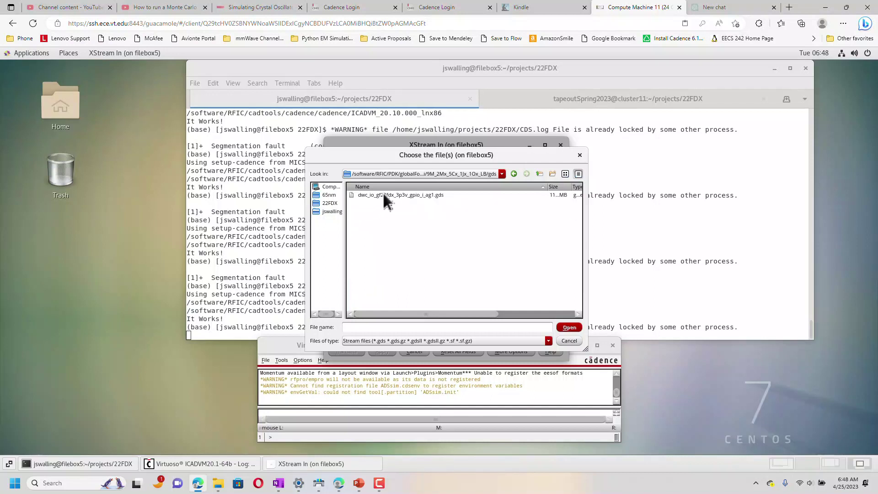
click(382, 195)
click(565, 326)
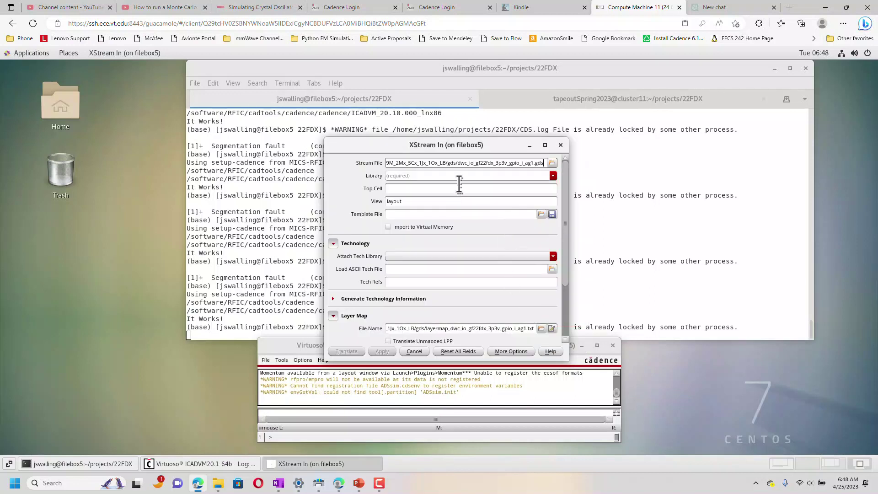
Copy dwc_io_gf22fdx_3p3v_gpio_i_ag1 from the stream file path as the library name and run the translation
drag(533, 162, 457, 163)
key(ctrl+c)
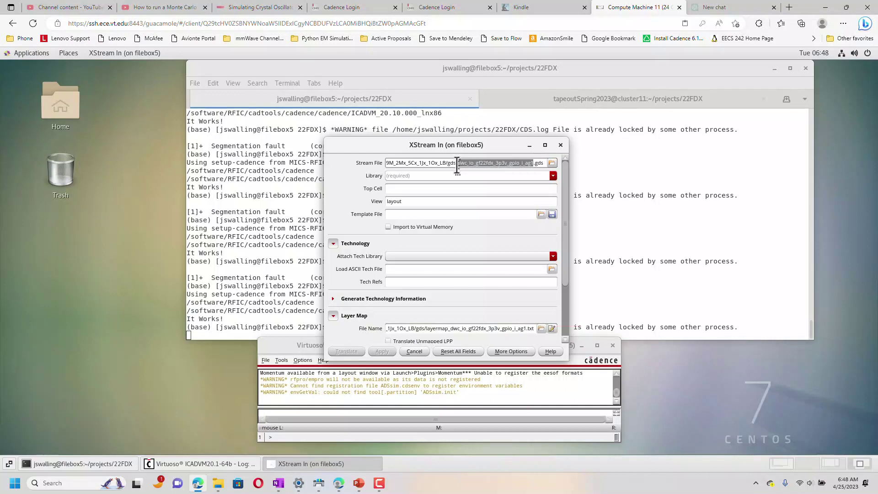
click(418, 176)
middle_click(418, 176)
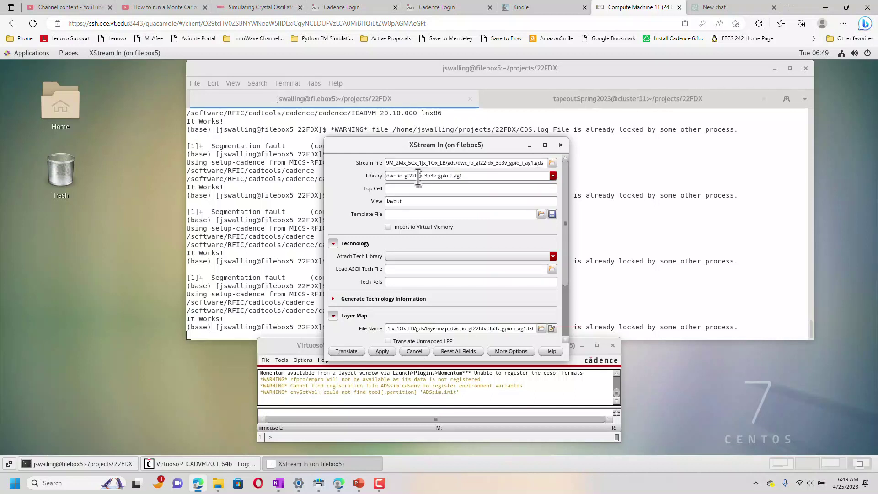
click(419, 202)
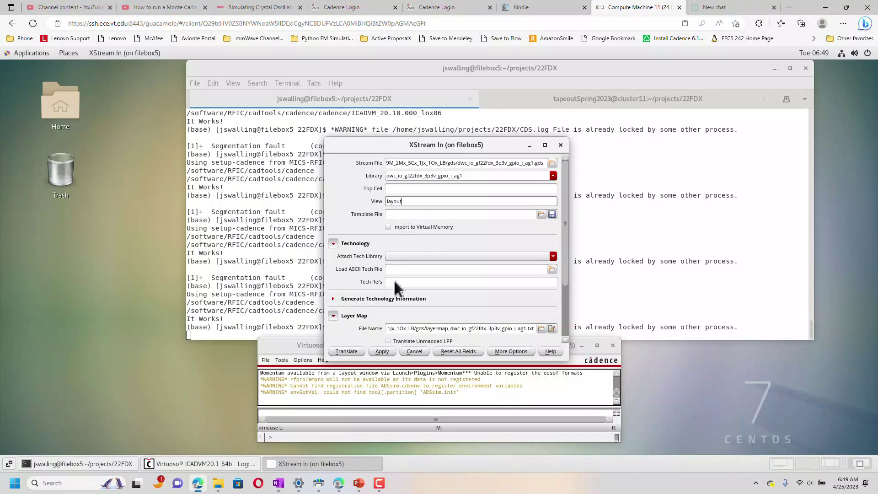
click(343, 351)
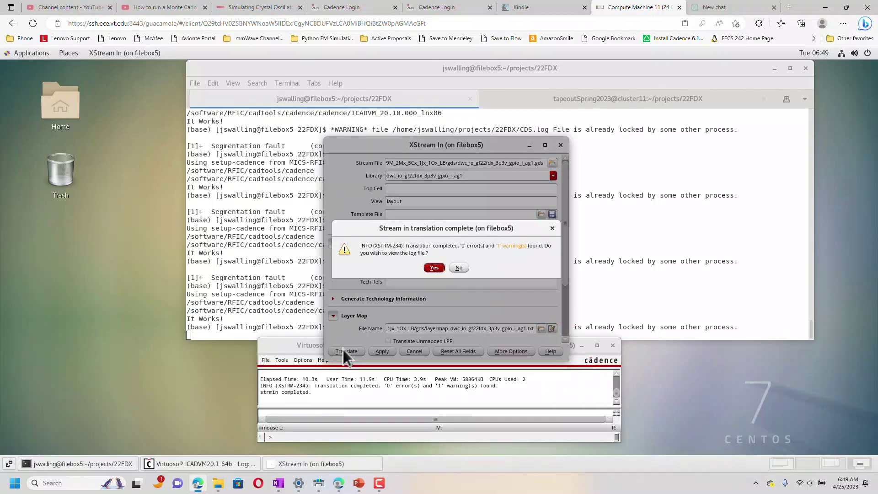
View and close the stream-in translation log, and open the Library Manager
click(433, 268)
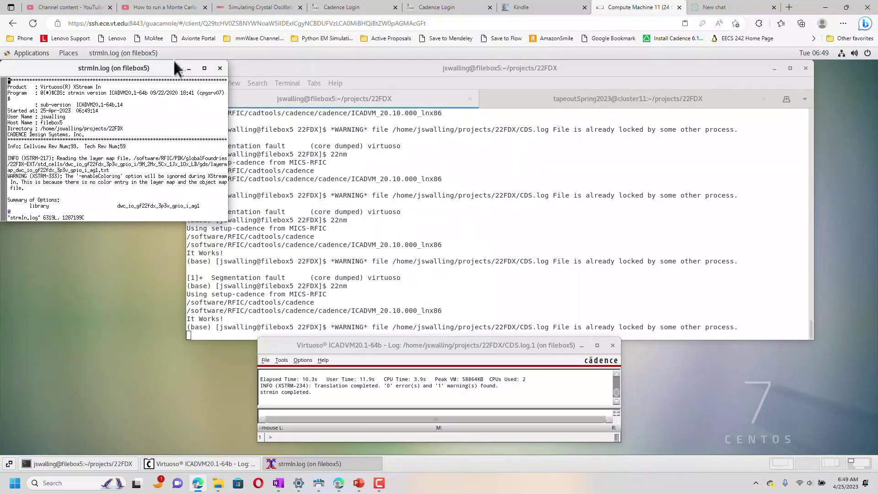
click(220, 68)
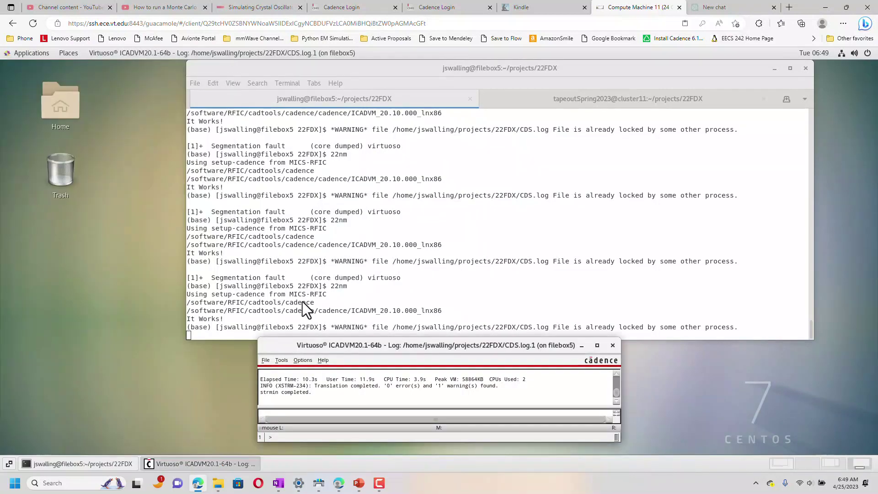
click(264, 360)
click(279, 360)
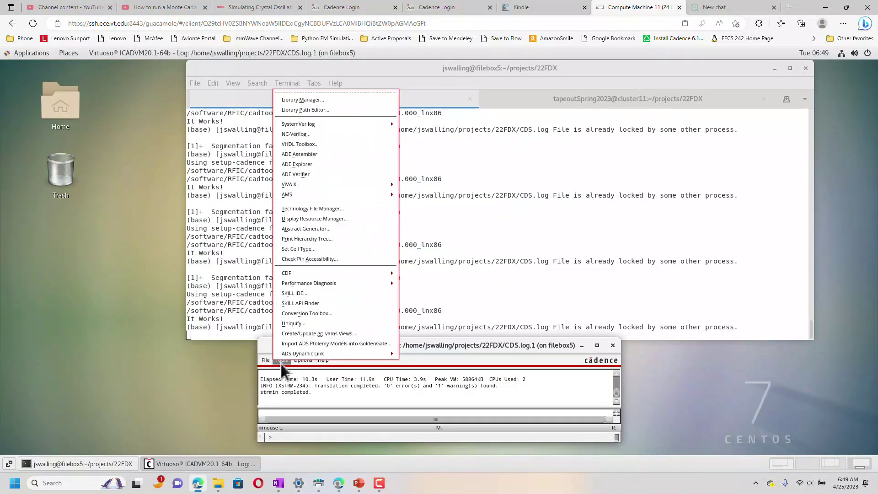
click(351, 101)
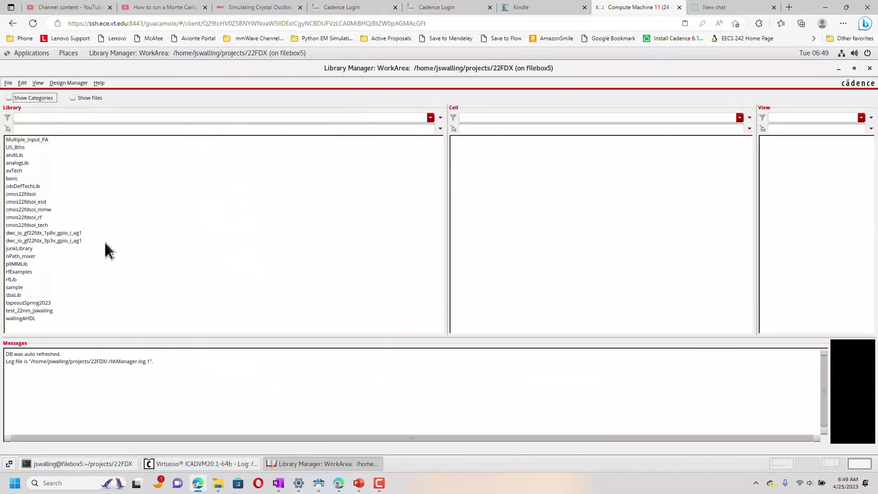
Inspect the layout view of cell DWC_GPIO33_INLINE_BRKALL_H in the dwc_io_gf22fdx_3p3v_gpio_i_ag1 library and close it
click(62, 240)
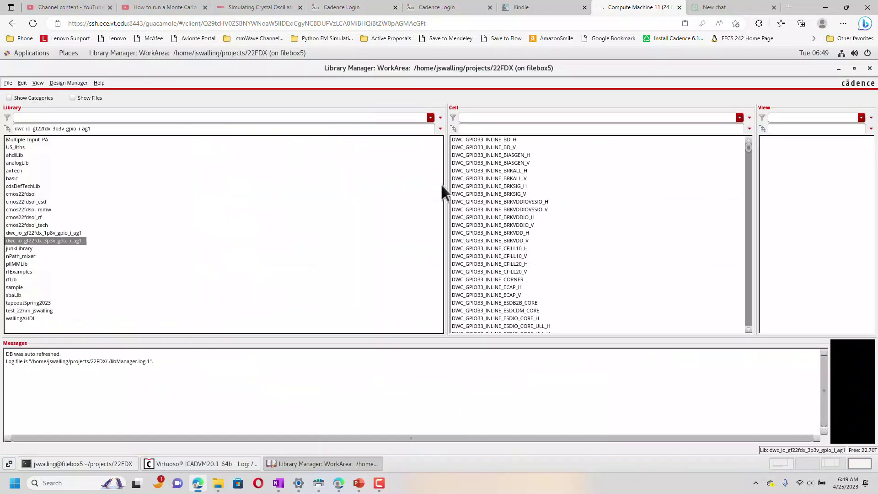
click(476, 171)
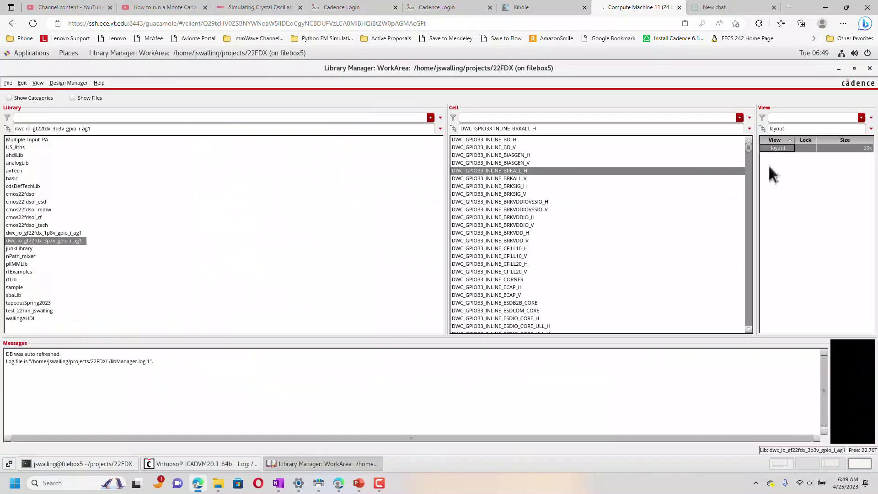
double_click(778, 148)
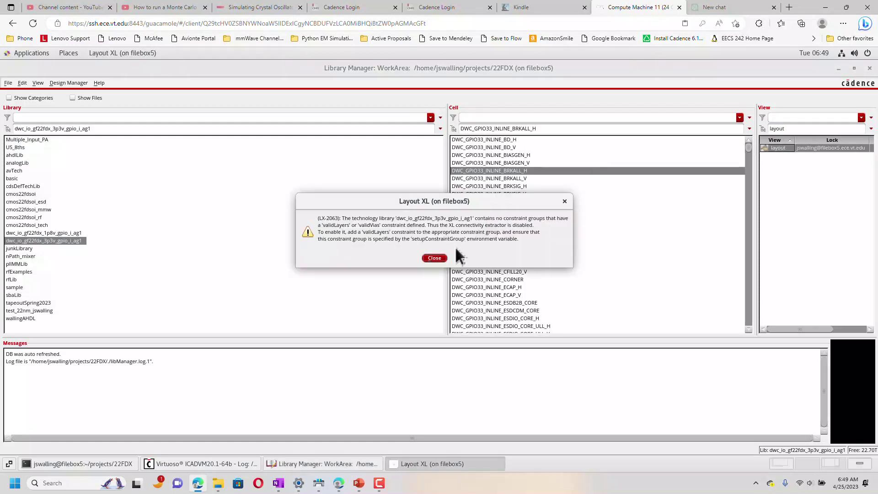
click(433, 257)
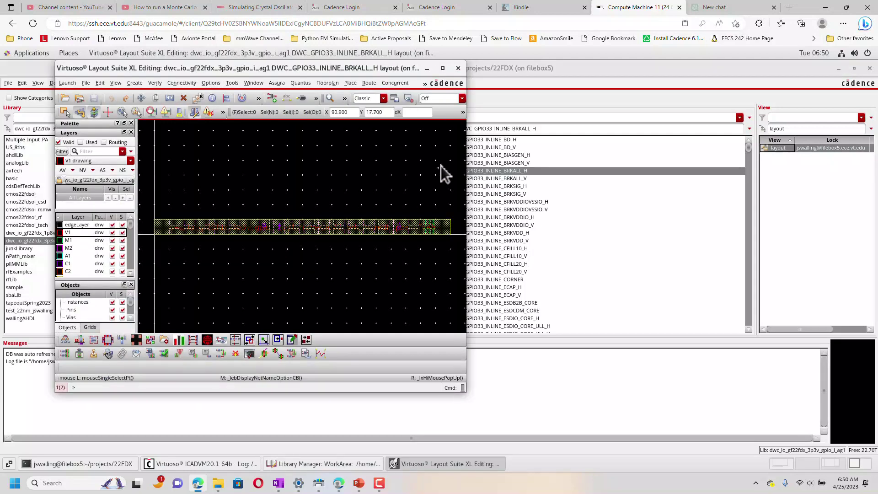
click(458, 67)
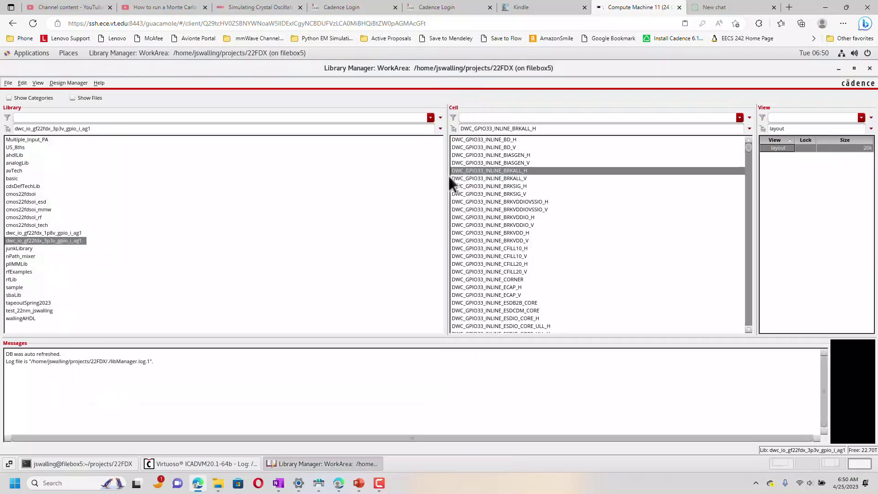